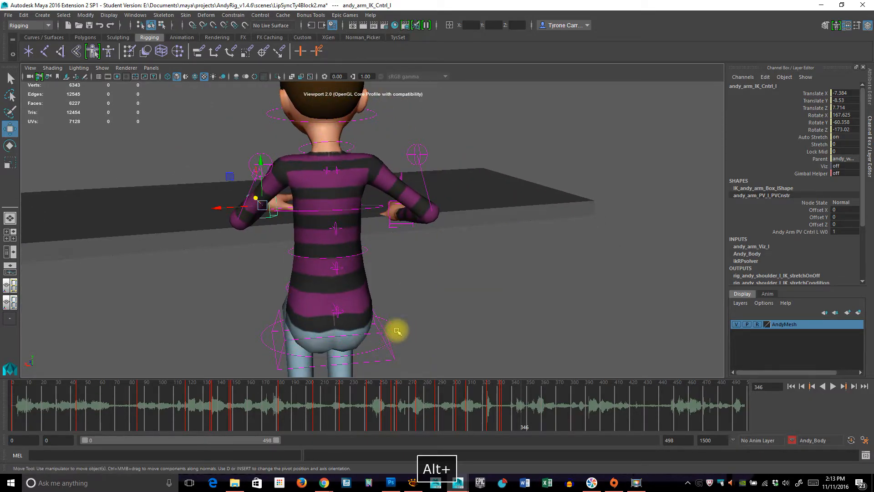
Step: Try rotating the hips control sideways to about -17.5 in Z at frame 346
{"action": "left_click", "coordinate": [395, 333]}
{"action": "key", "text": "e"}
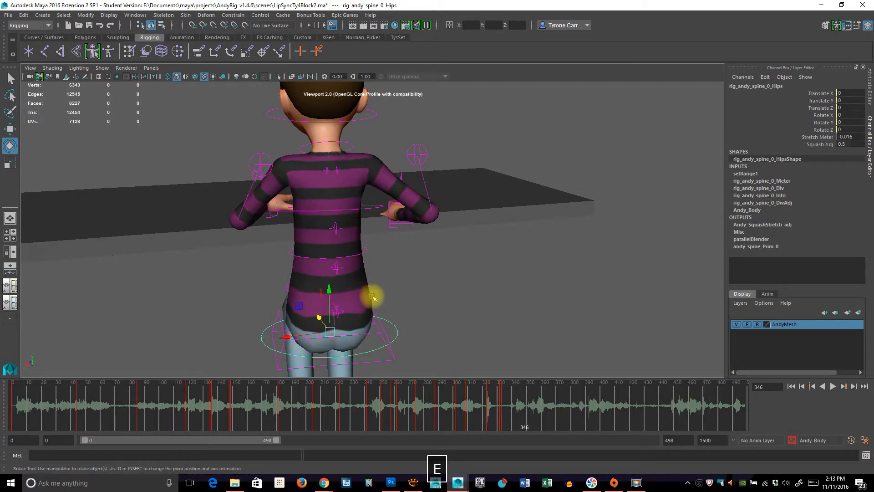
{"action": "left_click_drag", "start_coordinate": [355, 302], "coordinate": [345, 300]}
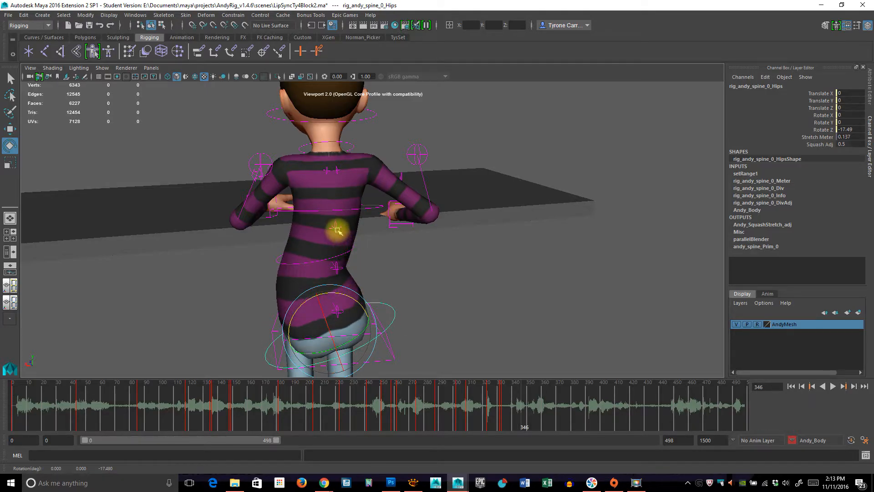
Step: Try rotating the middle FK spine control to about -9.9 in Z and counter-rotating the upper one to about 14.7
{"action": "left_click", "coordinate": [355, 258]}
{"action": "mouse_move", "coordinate": [346, 224]}
{"action": "left_mouse_down"}
{"action": "mouse_move", "coordinate": [338, 222]}
{"action": "mouse_move", "coordinate": [357, 223]}
{"action": "left_mouse_up"}
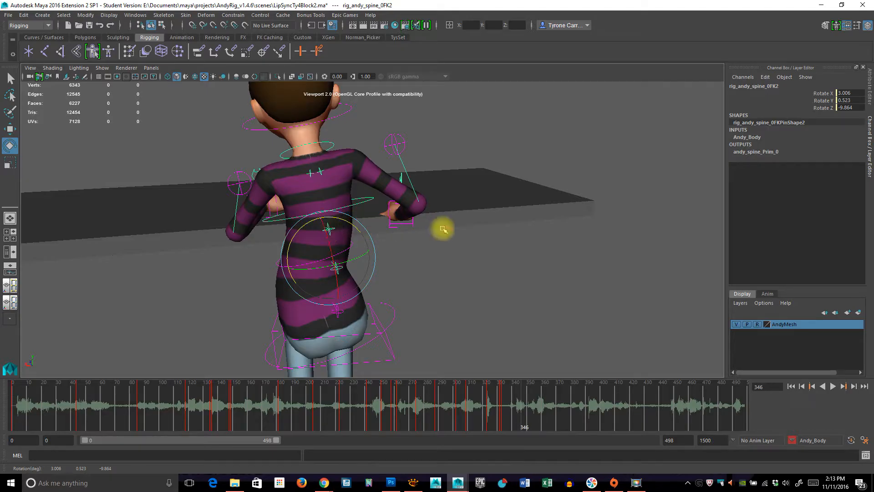
{"action": "left_click", "coordinate": [335, 228]}
{"action": "left_click", "coordinate": [335, 227]}
{"action": "left_click_drag", "start_coordinate": [332, 187], "coordinate": [337, 181]}
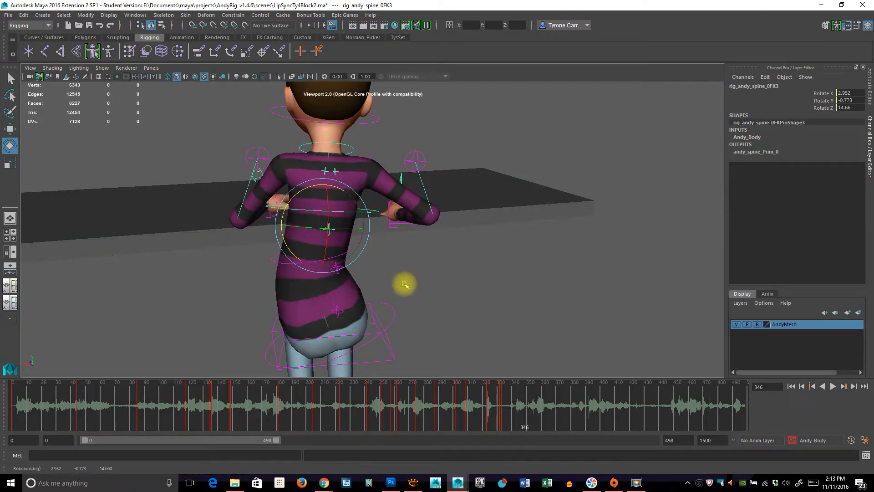
Step: Undo the upper FK spine rotation and try tilting the spine root sideways to about -7.6 in Z
{"action": "left_click_drag", "start_coordinate": [341, 307], "coordinate": [322, 302], "text": "alt"}
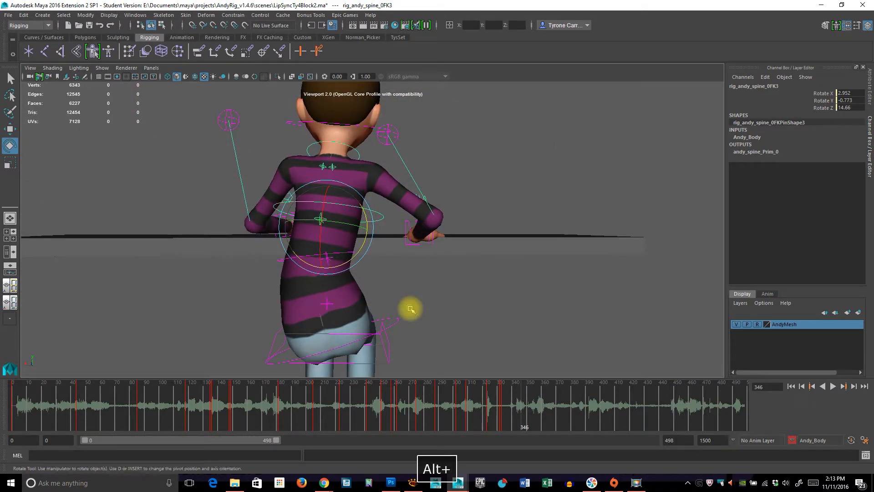
{"action": "key", "text": "z"}
{"action": "left_click", "coordinate": [388, 340]}
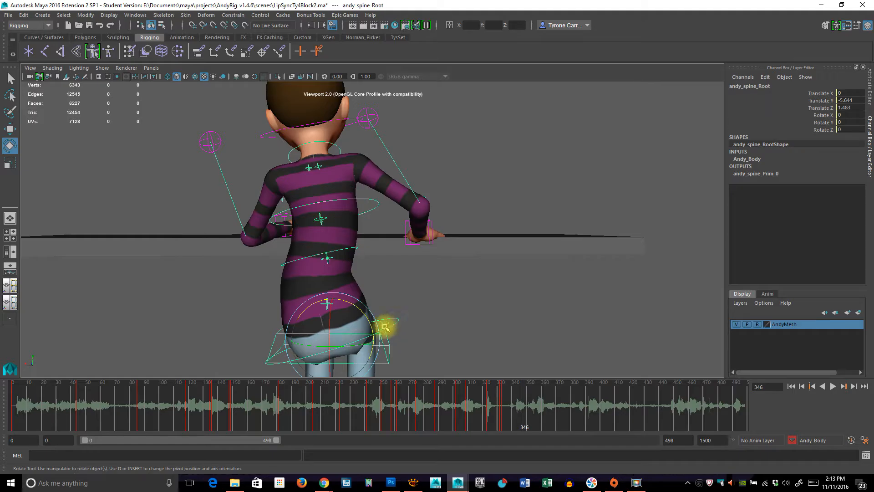
{"action": "left_click_drag", "start_coordinate": [365, 315], "coordinate": [364, 309]}
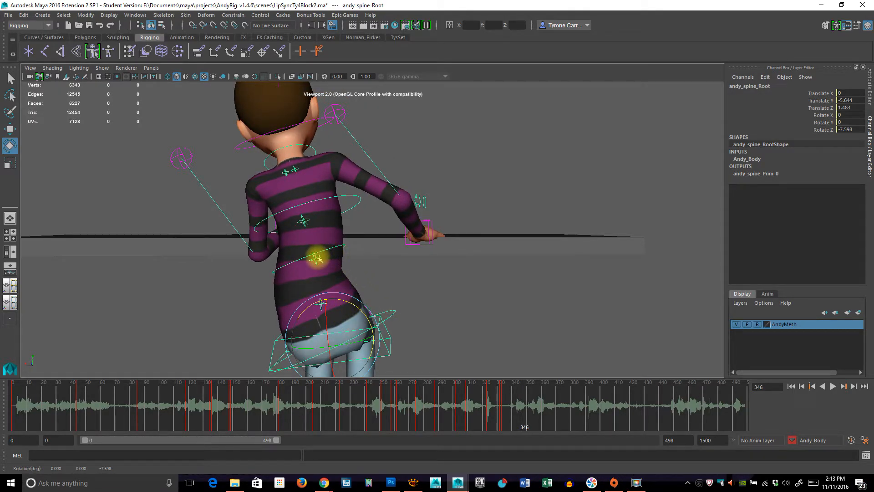
Step: Try counter-rotating the middle FK spine control and the upper one, the upper to about 9.7 in Z
{"action": "left_click", "coordinate": [336, 257]}
{"action": "left_click_drag", "start_coordinate": [351, 235], "coordinate": [355, 242]}
{"action": "left_click", "coordinate": [473, 284]}
{"action": "left_click", "coordinate": [319, 221]}
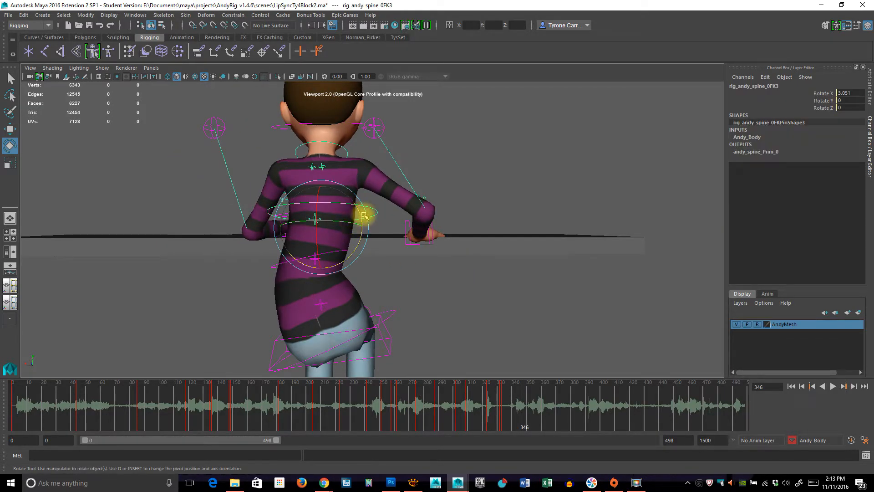
{"action": "left_click_drag", "start_coordinate": [362, 217], "coordinate": [357, 271]}
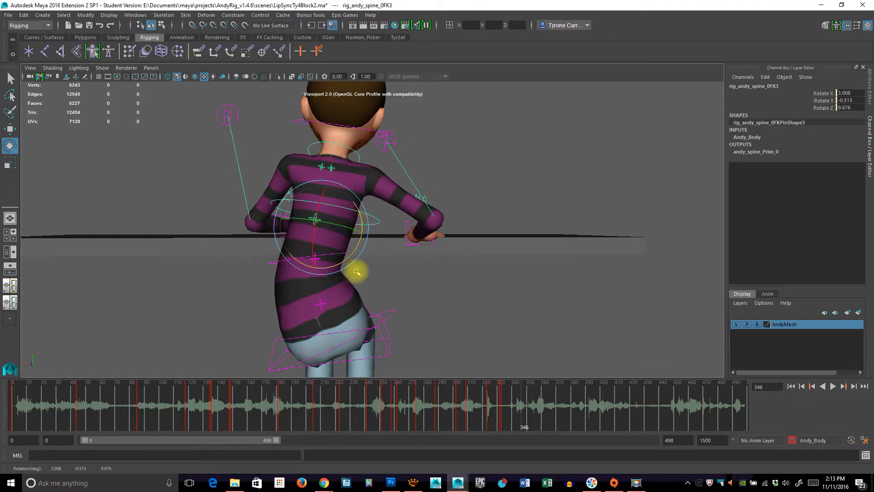
Step: Try reducing the sideways rotation of the hips control to about -6.9 in Z
{"action": "left_click", "coordinate": [391, 315]}
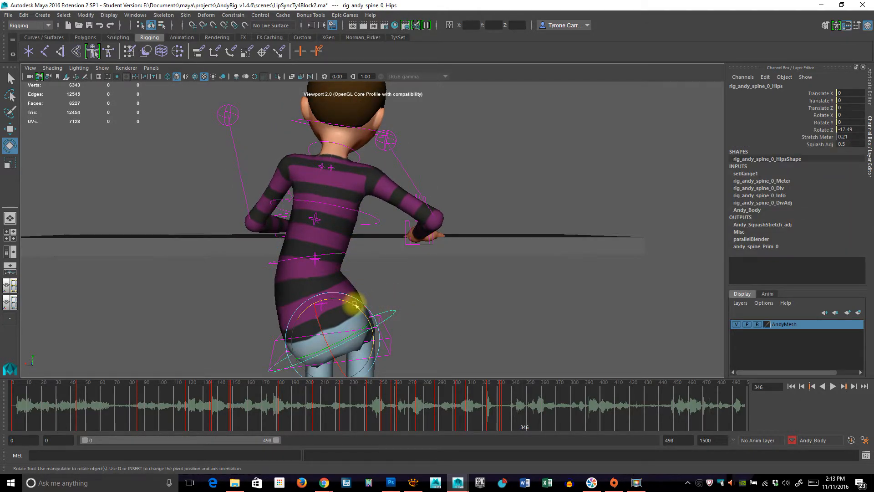
{"action": "left_click_drag", "start_coordinate": [360, 311], "coordinate": [315, 281]}
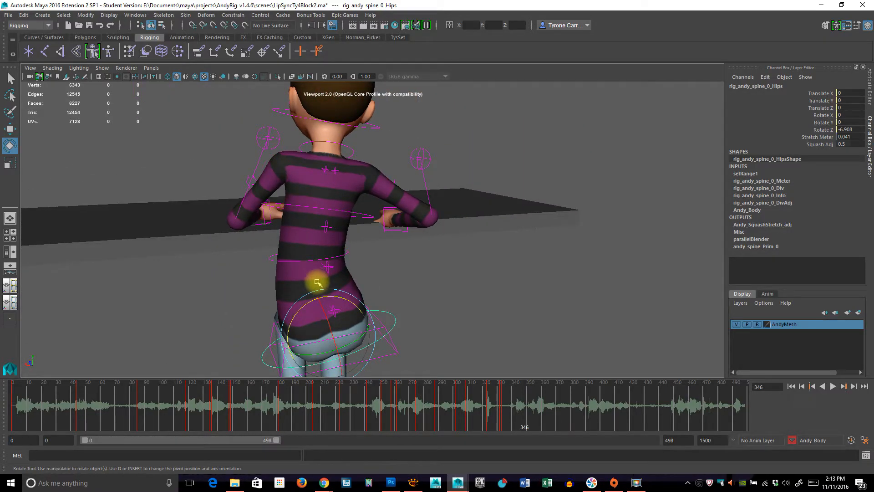
{"action": "left_click_drag", "start_coordinate": [468, 292], "coordinate": [470, 253], "text": "alt"}
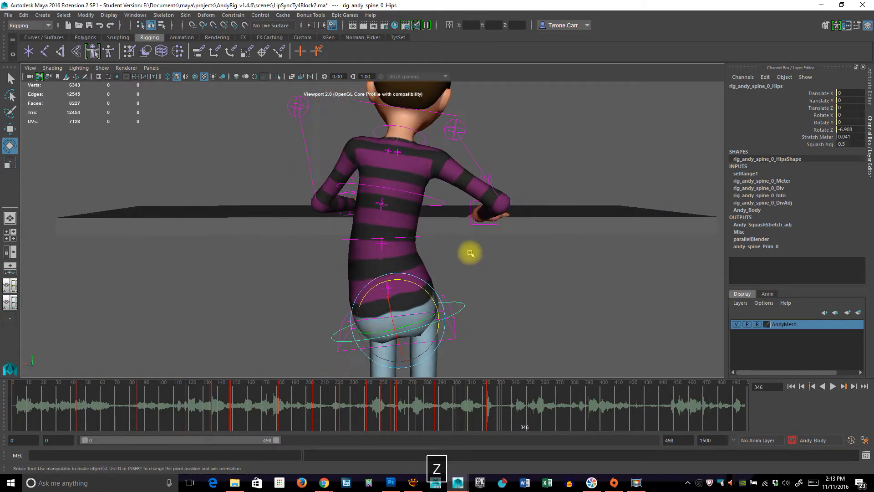
Step: Undo the latest hips, FK spine and root rotations
{"action": "key", "text": "z"}
{"action": "key", "text": "z"}
{"action": "key", "text": "z"}
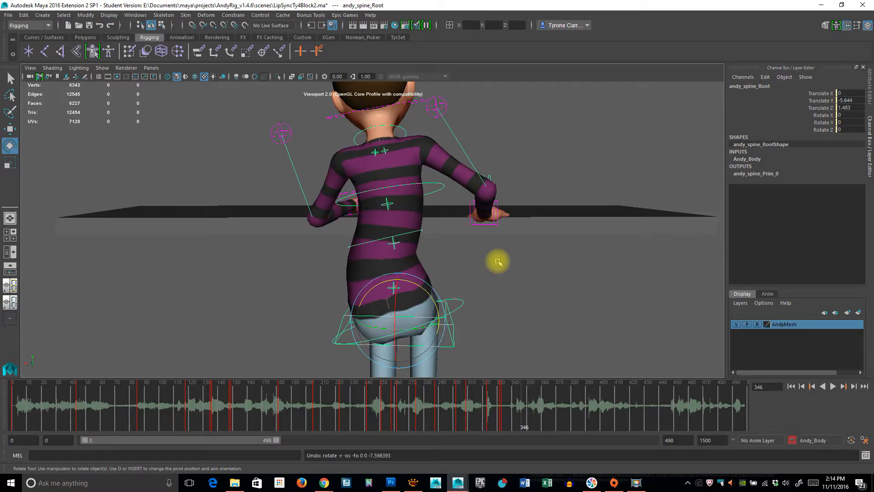
{"action": "left_click", "coordinate": [432, 233]}
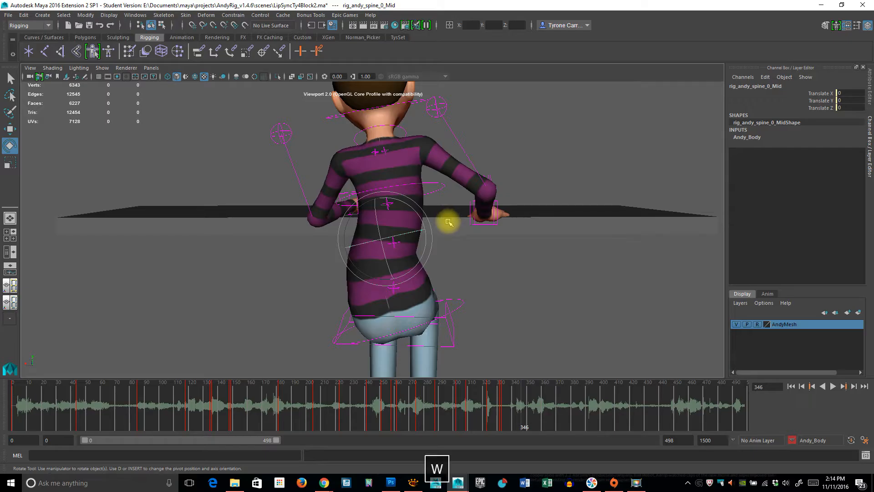
{"action": "key", "text": "w"}
{"action": "left_click", "coordinate": [444, 244]}
{"action": "left_click_drag", "start_coordinate": [444, 244], "coordinate": [431, 190], "text": "alt"}
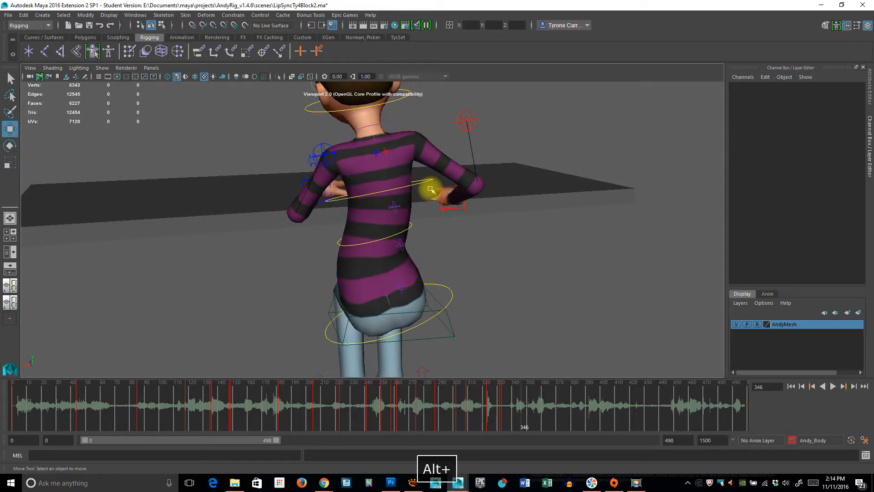
{"action": "left_click", "coordinate": [428, 182]}
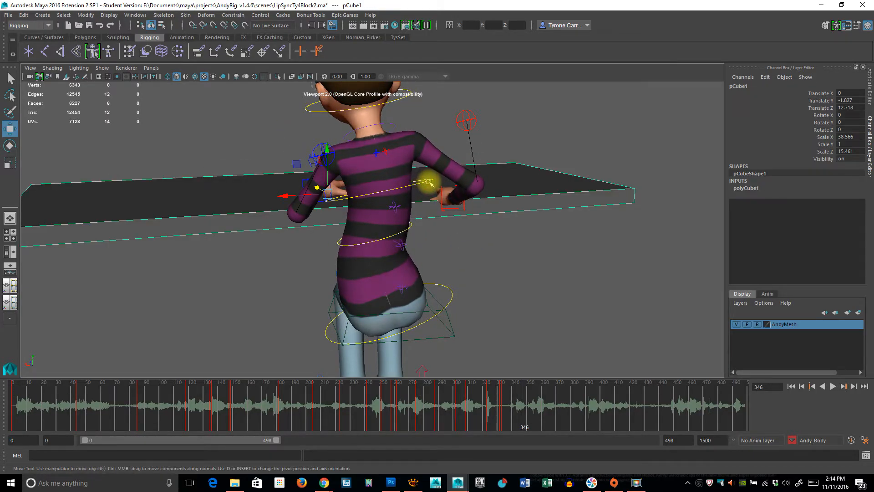
Step: Undo the remaining FK spine and hips rotations
{"action": "left_click", "coordinate": [452, 296]}
{"action": "key", "text": "z"}
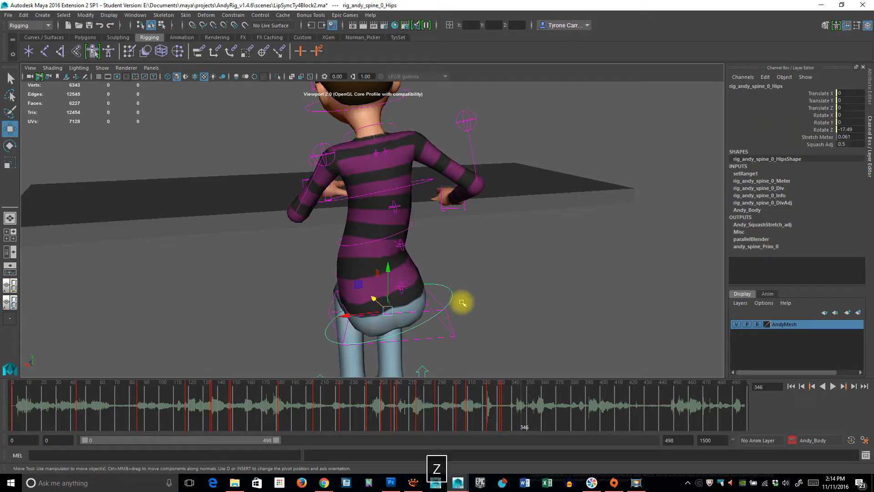
{"action": "key", "text": "z"}
{"action": "key", "text": "z"}
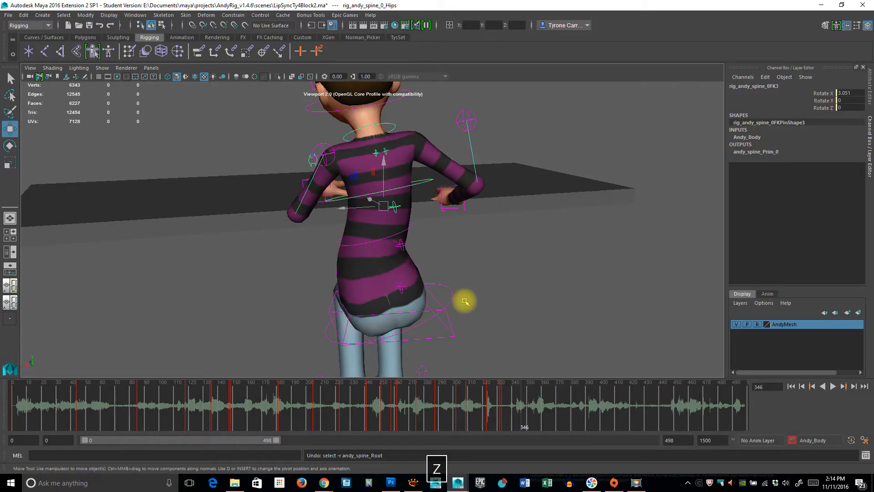
{"action": "key", "text": "z"}
{"action": "key", "text": "z"}
Step: Move the left arm's IK control to reposition the left hand on the table top
{"action": "left_click_drag", "start_coordinate": [469, 302], "coordinate": [433, 287], "text": "alt"}
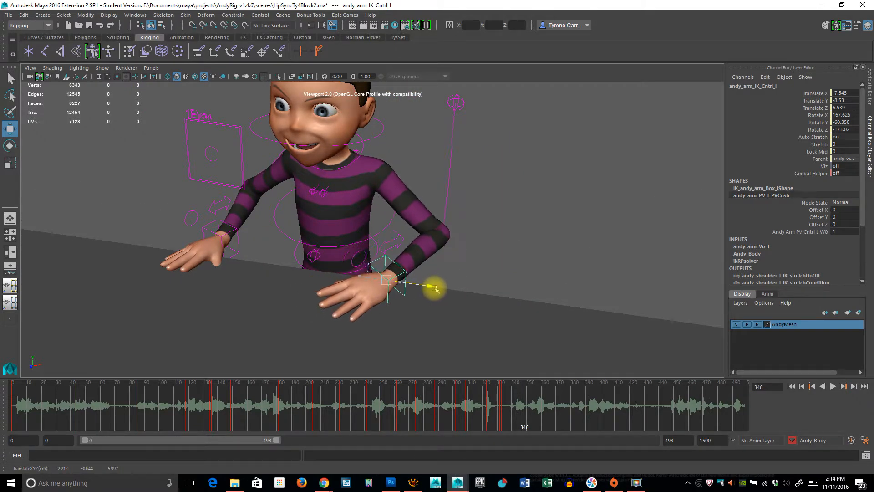
{"action": "left_click_drag", "start_coordinate": [378, 306], "coordinate": [370, 310]}
{"action": "left_click_drag", "start_coordinate": [474, 285], "coordinate": [419, 289], "text": "alt"}
Step: Rotate the FK spine controls together sideways to about 8 in Z
{"action": "left_click_drag", "start_coordinate": [481, 271], "coordinate": [381, 271], "text": "alt"}
{"action": "key", "text": "e"}
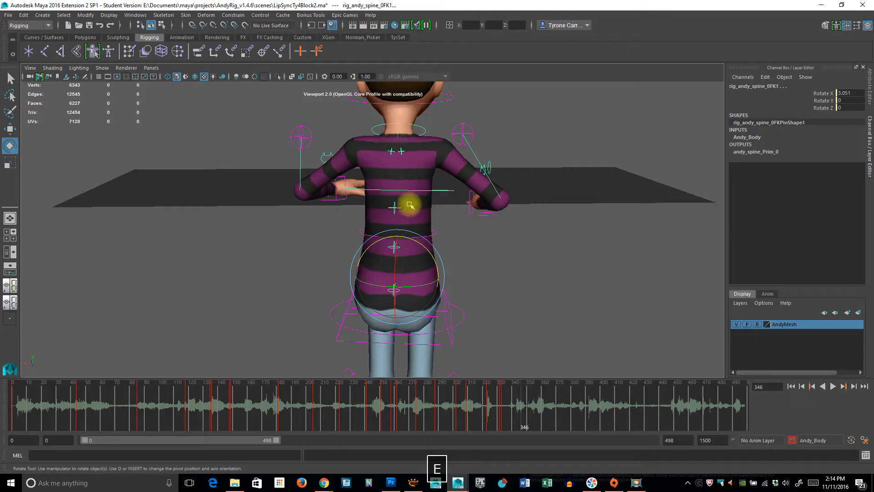
{"action": "left_click_drag", "start_coordinate": [427, 248], "coordinate": [429, 248]}
Step: Try rotating the hips control sideways to about -12.2 in Z
{"action": "left_click_drag", "start_coordinate": [460, 306], "coordinate": [475, 330]}
{"action": "left_click_drag", "start_coordinate": [429, 293], "coordinate": [426, 293]}
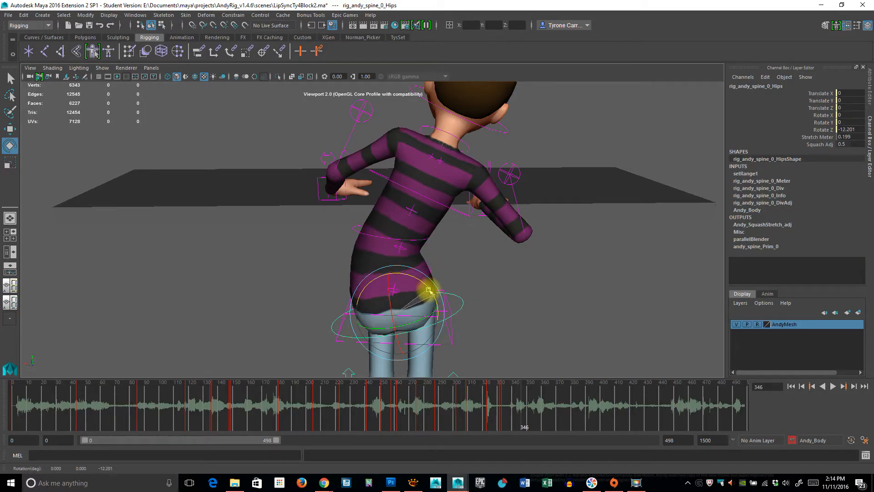
{"action": "left_click", "coordinate": [498, 325]}
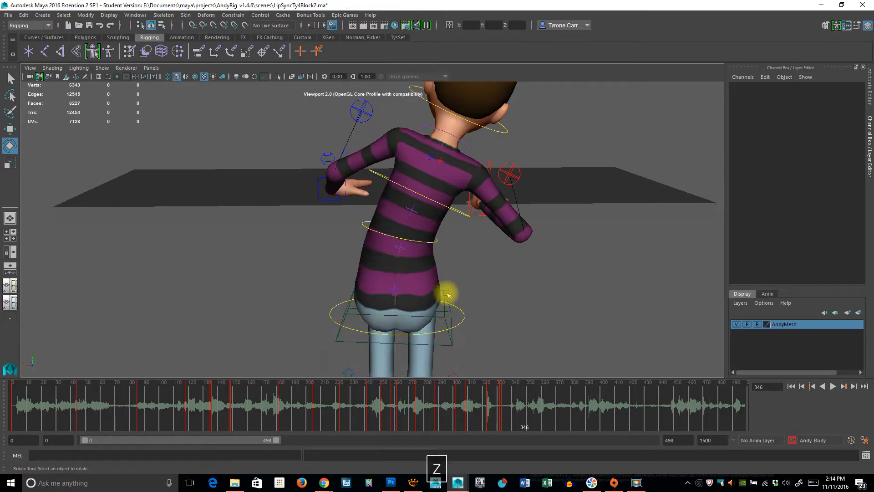
Step: Tilt the spine root against the torso's lean and bend the FK spine controls forward to about 10.6 in X
{"action": "left_click", "coordinate": [435, 291]}
{"action": "mouse_move", "coordinate": [425, 288]}
{"action": "left_mouse_down"}
{"action": "mouse_move", "coordinate": [416, 288]}
{"action": "mouse_move", "coordinate": [409, 256]}
{"action": "mouse_move", "coordinate": [463, 252]}
{"action": "mouse_move", "coordinate": [395, 211]}
{"action": "mouse_move", "coordinate": [435, 283]}
{"action": "left_mouse_up"}
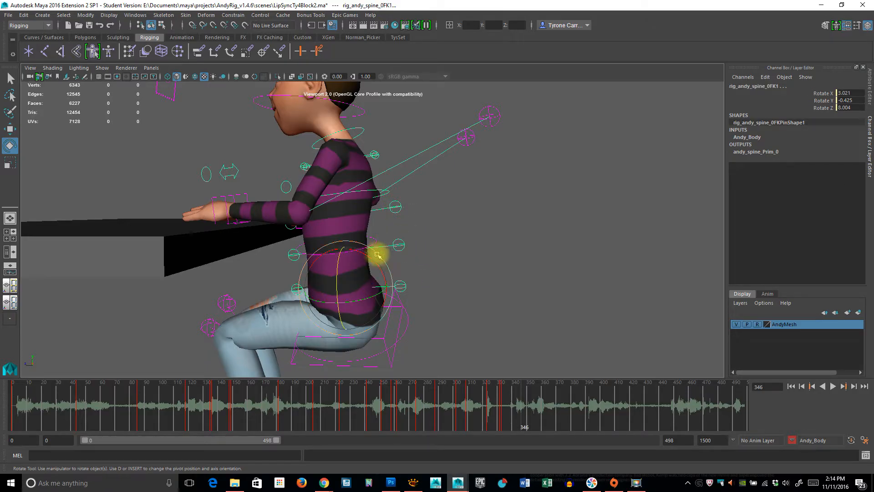
{"action": "left_click_drag", "start_coordinate": [374, 263], "coordinate": [212, 287]}
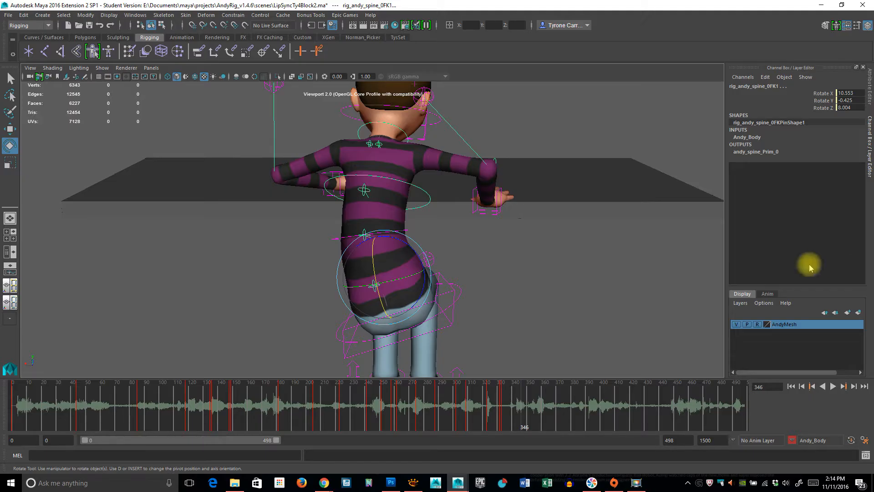
Step: Rotate the spine root further sideways to about -33 in Z
{"action": "key", "text": "alt"}
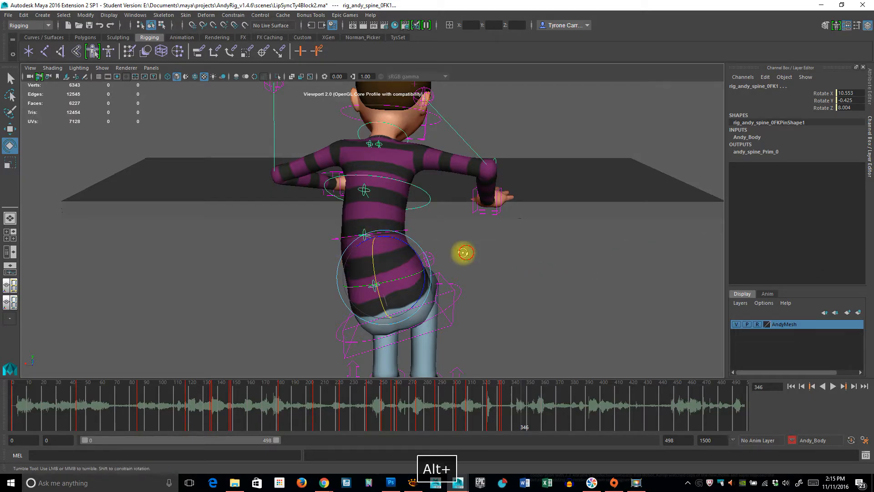
{"action": "left_click_drag", "start_coordinate": [463, 252], "coordinate": [395, 191], "text": "alt"}
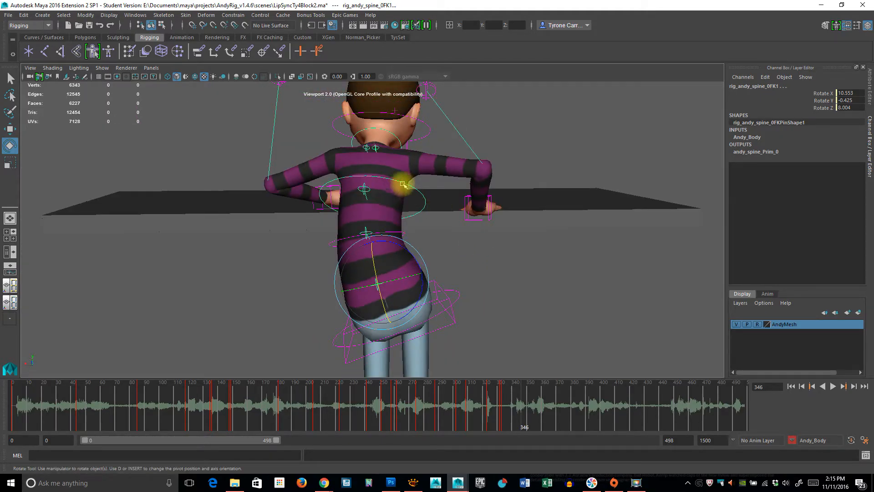
{"action": "left_click", "coordinate": [451, 319]}
{"action": "left_click_drag", "start_coordinate": [451, 319], "coordinate": [415, 280]}
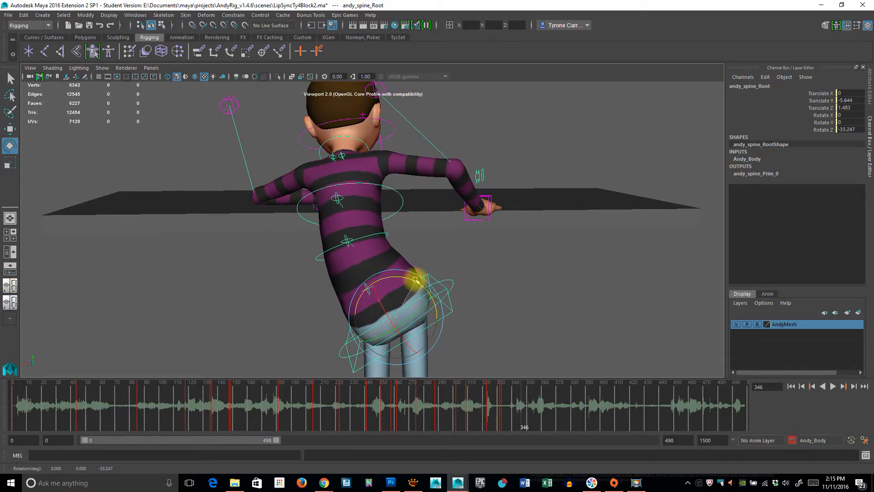
{"action": "left_click", "coordinate": [469, 291]}
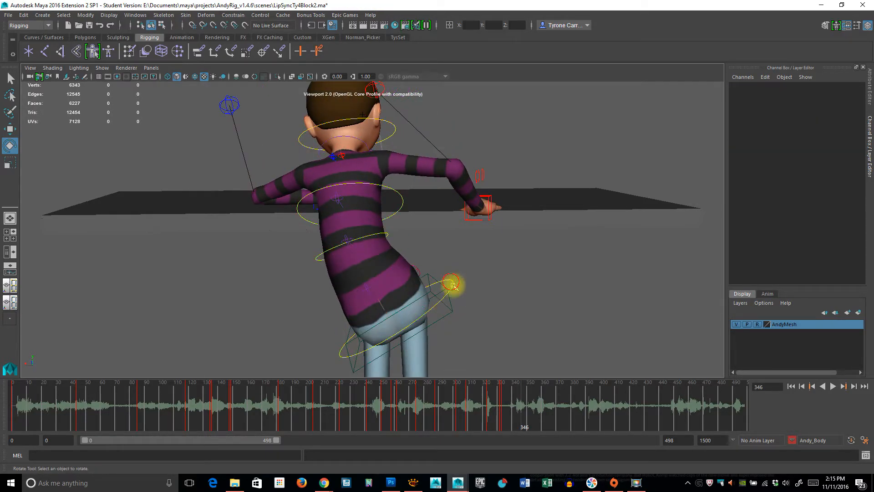
{"action": "left_click", "coordinate": [411, 279]}
{"action": "left_click_drag", "start_coordinate": [412, 280], "coordinate": [413, 283]}
Step: Adjust the FK spine controls individually, rotating the upper one to about 18 and the middle one to about 13.5 in Z
{"action": "left_click", "coordinate": [346, 199]}
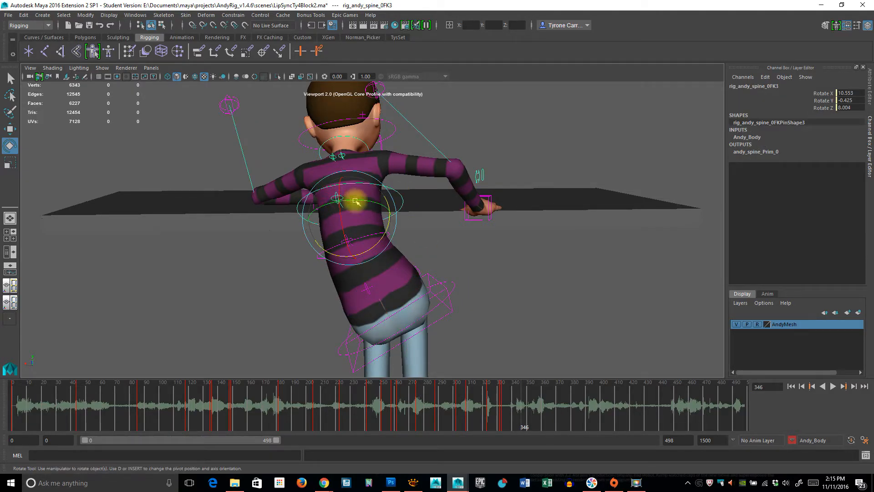
{"action": "left_click_drag", "start_coordinate": [389, 224], "coordinate": [387, 235]}
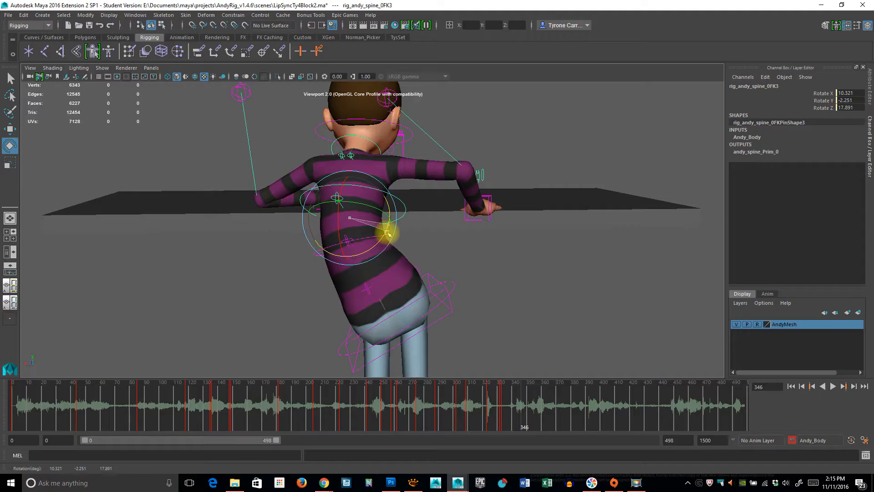
{"action": "left_click", "coordinate": [367, 287]}
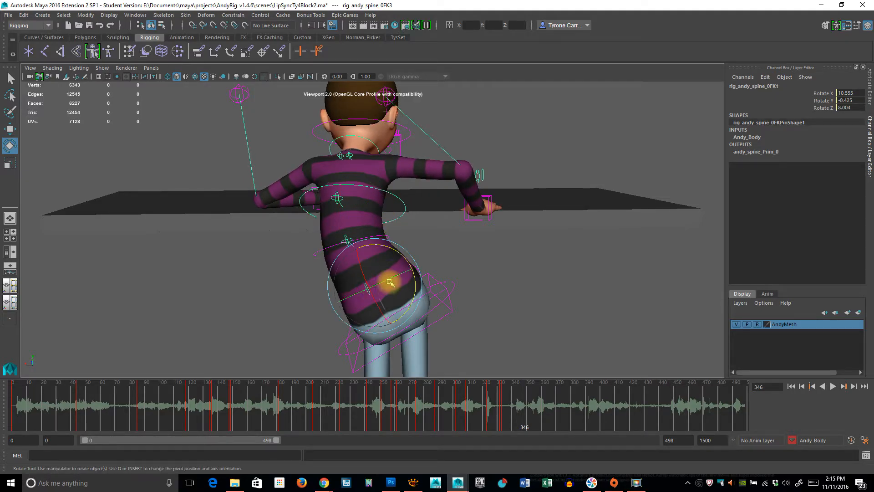
{"action": "left_click_drag", "start_coordinate": [399, 255], "coordinate": [395, 253]}
{"action": "left_click", "coordinate": [341, 237]}
{"action": "left_click_drag", "start_coordinate": [387, 224], "coordinate": [392, 229]}
Step: Refine the sideways rotation of the hips control
{"action": "left_click", "coordinate": [449, 283]}
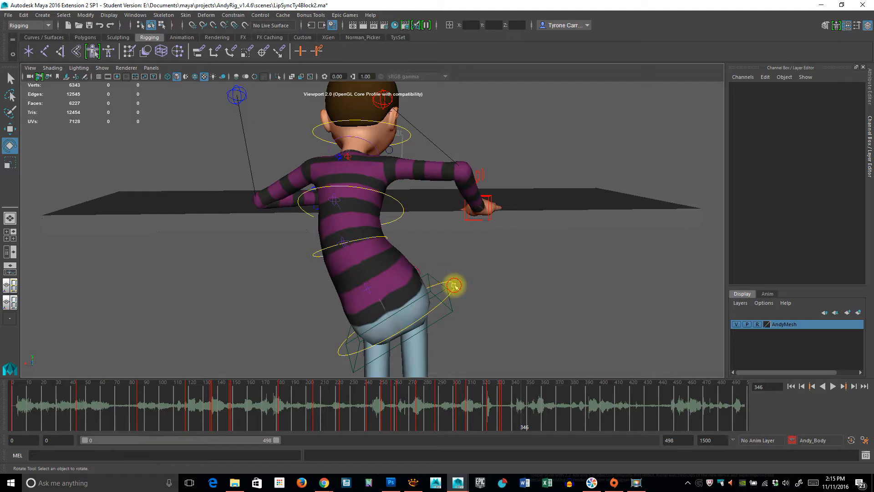
{"action": "left_click", "coordinate": [454, 286]}
{"action": "left_click_drag", "start_coordinate": [424, 285], "coordinate": [417, 279]}
Step: Bend the middle FK spine control forward to about 14.6 in X
{"action": "left_click_drag", "start_coordinate": [307, 296], "coordinate": [441, 293], "text": "alt"}
{"action": "left_click", "coordinate": [424, 258]}
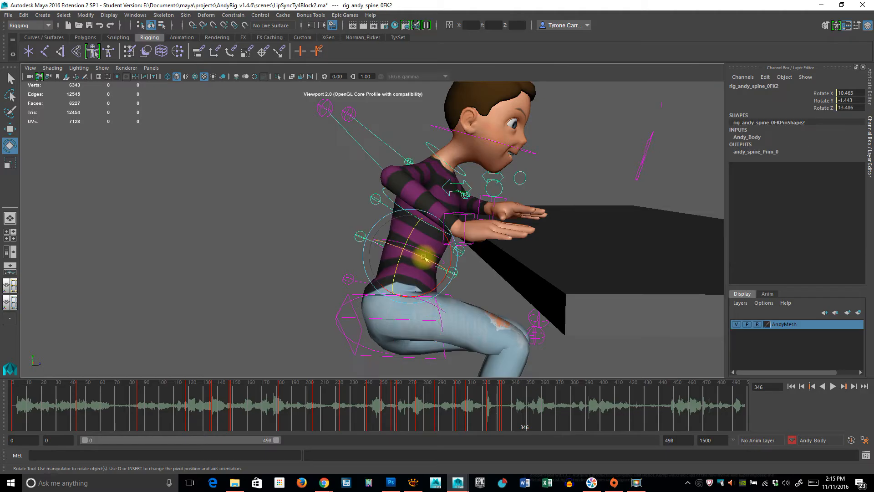
{"action": "left_click_drag", "start_coordinate": [449, 255], "coordinate": [447, 264]}
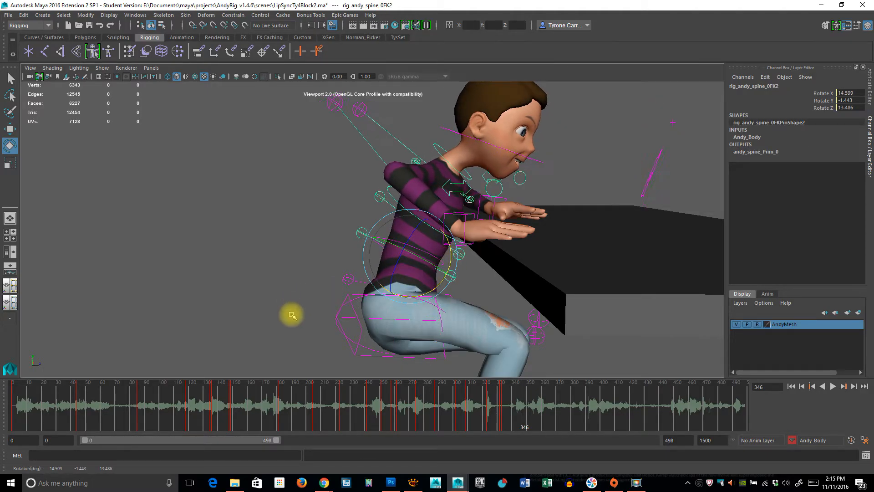
{"action": "left_click", "coordinate": [357, 340]}
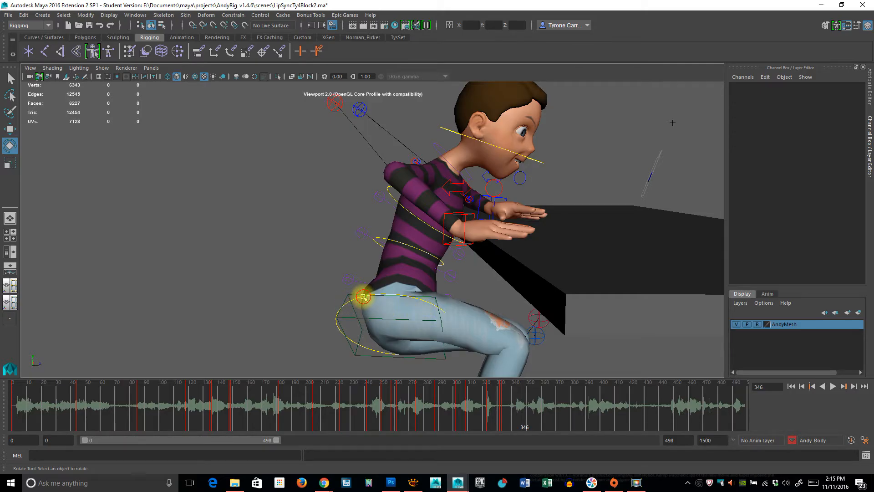
Step: Adjust the forward tilt of the hips control slightly
{"action": "left_click", "coordinate": [387, 302]}
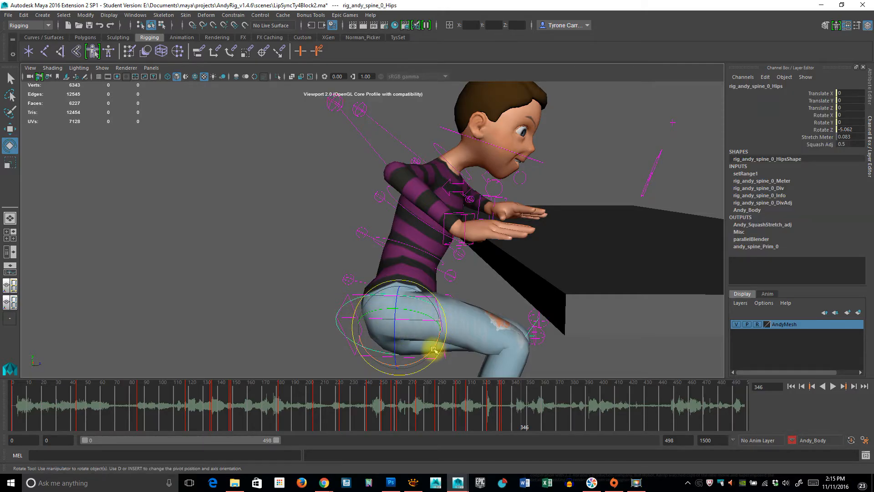
{"action": "left_click_drag", "start_coordinate": [436, 346], "coordinate": [437, 345]}
{"action": "left_click_drag", "start_coordinate": [517, 312], "coordinate": [428, 349], "text": "alt"}
Step: Tilt the head by rotating the neck IK control to about -2.5 in Y and -9.3 in Z
{"action": "left_click", "coordinate": [407, 195]}
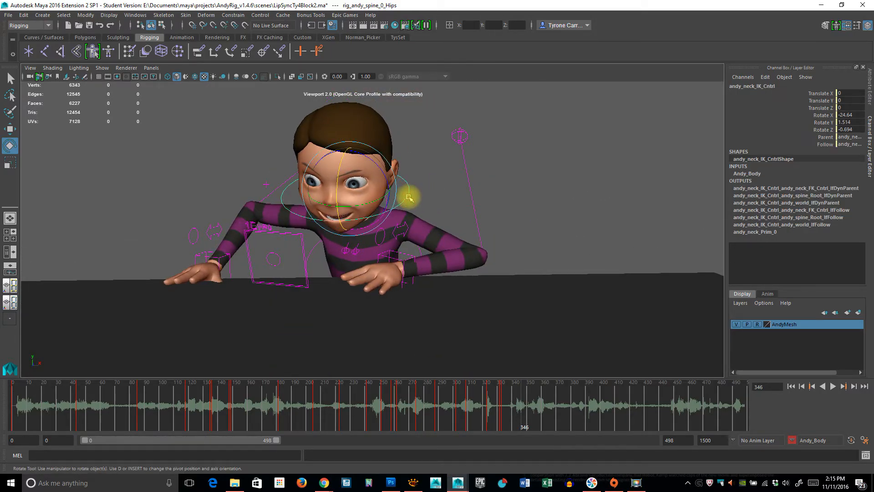
{"action": "left_click_drag", "start_coordinate": [385, 174], "coordinate": [394, 222]}
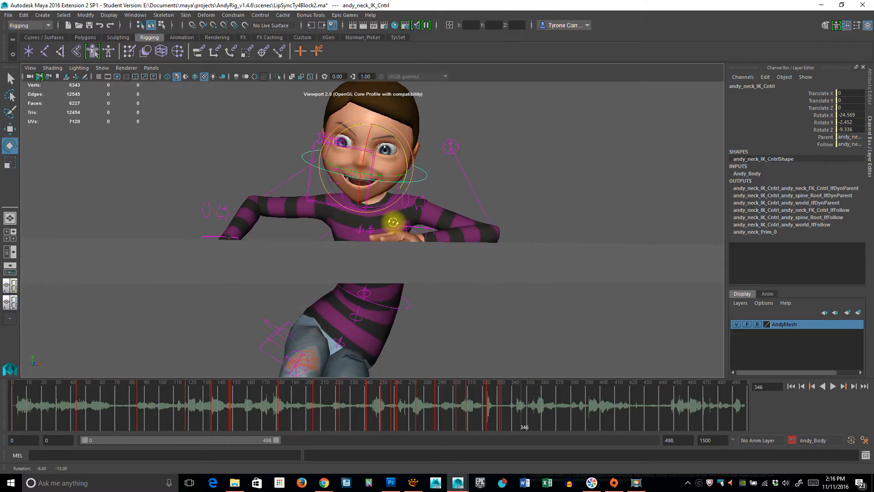
Step: Offset the middle spine control to about -0.30 in X, -0.09 in Y and 0.08 in Z
{"action": "left_click", "coordinate": [414, 306]}
{"action": "key", "text": "w"}
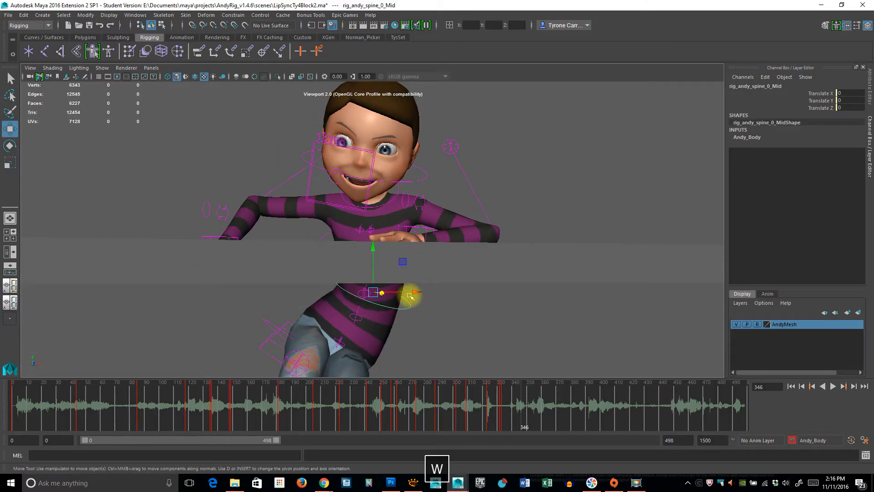
{"action": "left_click_drag", "start_coordinate": [417, 285], "coordinate": [478, 260], "text": "alt"}
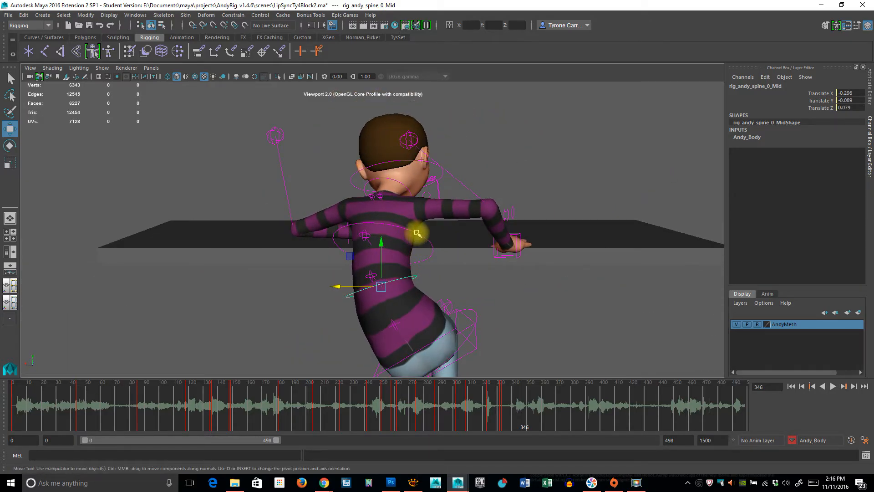
Step: Shift the upper spine control at the shoulders sideways to refine the chest's position over the table
{"action": "left_click", "coordinate": [438, 241]}
{"action": "left_click_drag", "start_coordinate": [335, 241], "coordinate": [380, 265]}
{"action": "right_click_drag", "start_coordinate": [380, 265], "coordinate": [349, 269], "text": "alt"}
{"action": "left_click_drag", "start_coordinate": [349, 269], "coordinate": [412, 272], "text": "alt"}
{"action": "right_click_drag", "start_coordinate": [411, 272], "coordinate": [408, 272], "text": "alt"}
{"action": "left_click_drag", "start_coordinate": [407, 272], "coordinate": [455, 256], "text": "alt"}
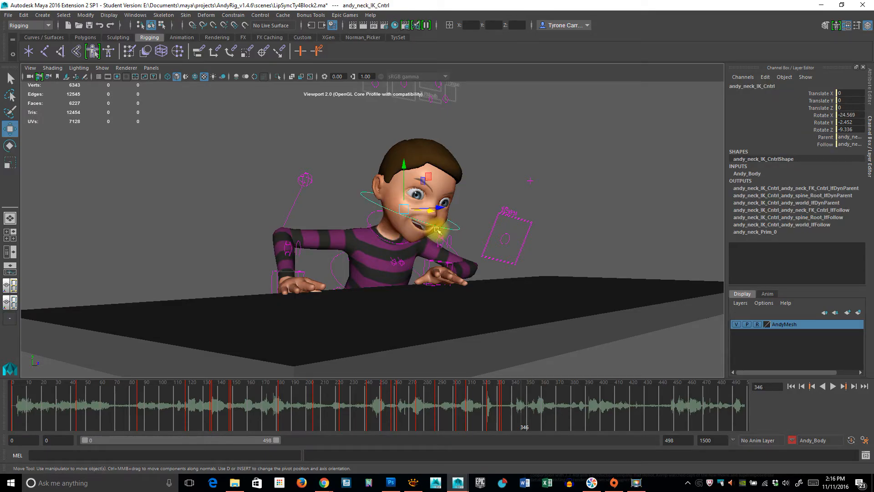
Step: Turn the neck IK control to about 4.2 in Y and -12.4 in Z, and reposition the eye target in front of the face
{"action": "key", "text": "e"}
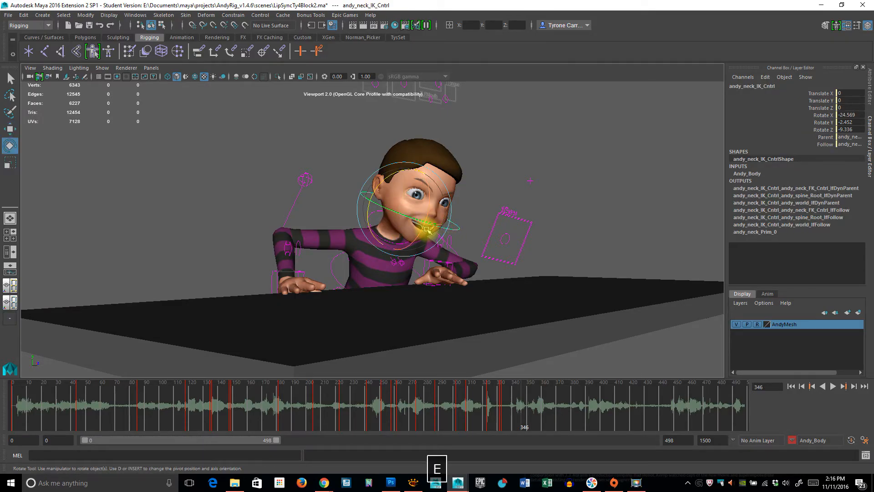
{"action": "left_click_drag", "start_coordinate": [404, 215], "coordinate": [411, 214]}
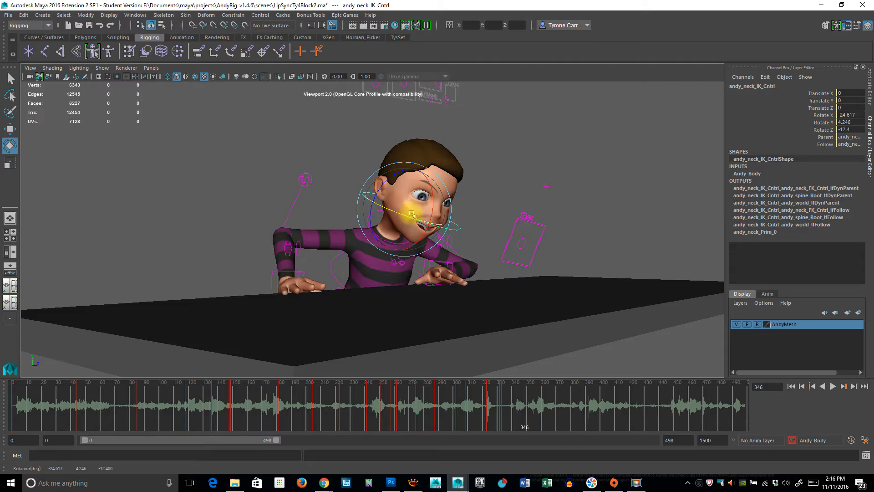
{"action": "left_click", "coordinate": [528, 233]}
{"action": "key", "text": "w"}
{"action": "left_click_drag", "start_coordinate": [534, 233], "coordinate": [405, 345]}
Step: Reposition the left hand IK control and lower the left elbow pole vector to about -2 in Y
{"action": "left_click", "coordinate": [395, 272]}
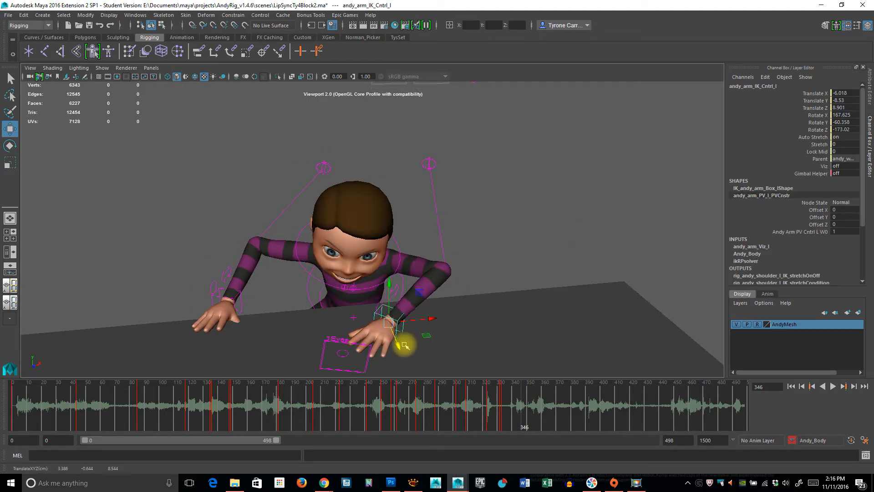
{"action": "left_click", "coordinate": [428, 163]}
{"action": "left_click_drag", "start_coordinate": [427, 121], "coordinate": [438, 178]}
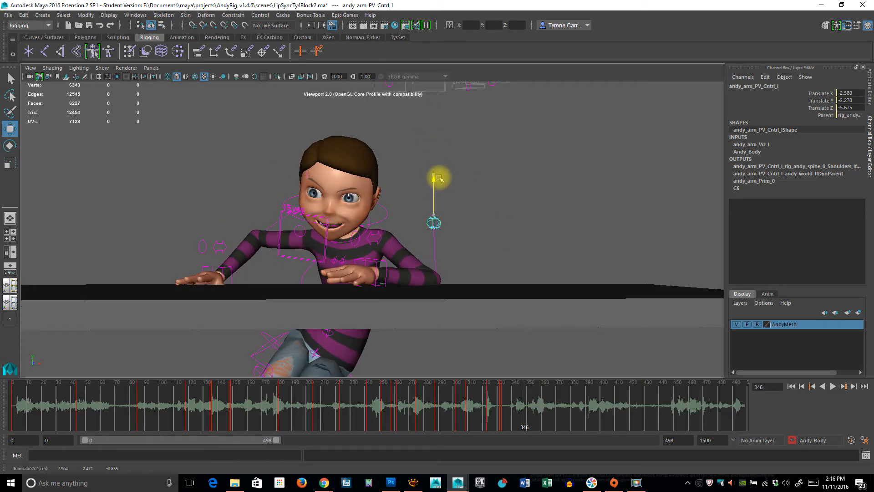
Step: Lower the left hand IK control slightly to about -8.62 in Y
{"action": "left_click", "coordinate": [389, 262]}
{"action": "left_click", "coordinate": [371, 229]}
{"action": "left_click_drag", "start_coordinate": [371, 230], "coordinate": [312, 288], "text": "alt"}
Step: Reposition the right hand IK control and move the right elbow pole vector to about 3.2, 1.2, -6.4
{"action": "left_click", "coordinate": [238, 287]}
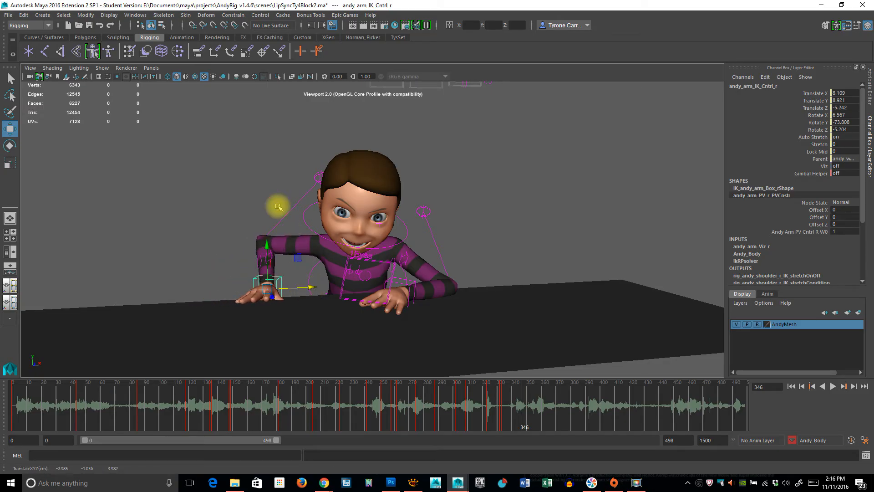
{"action": "left_click", "coordinate": [315, 175]}
{"action": "left_click_drag", "start_coordinate": [322, 134], "coordinate": [320, 120]}
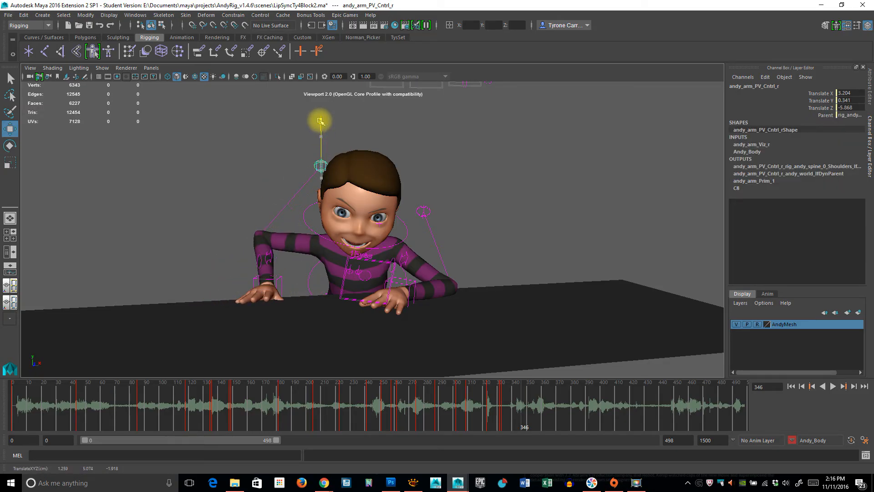
{"action": "left_click_drag", "start_coordinate": [429, 201], "coordinate": [515, 286], "text": "alt"}
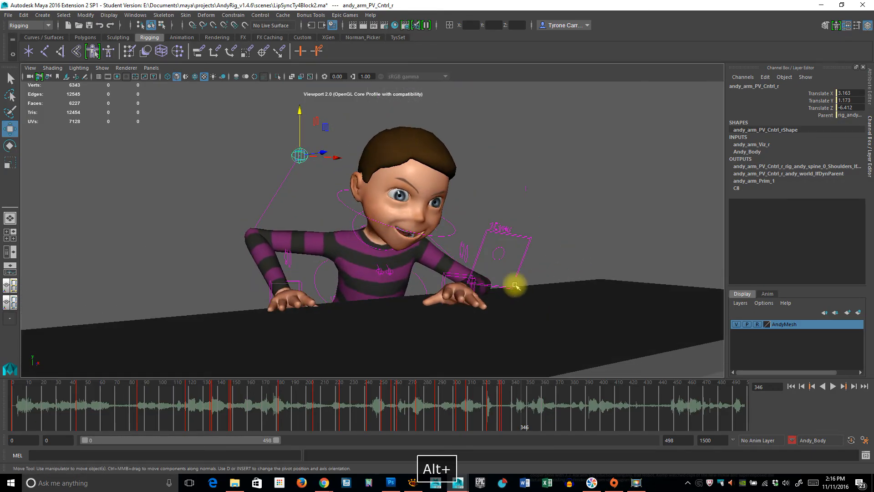
Step: Rotate the left hand IK control to about 160 in X, -59 in Y and -159 in Z
{"action": "left_click", "coordinate": [446, 277]}
{"action": "key", "text": "e"}
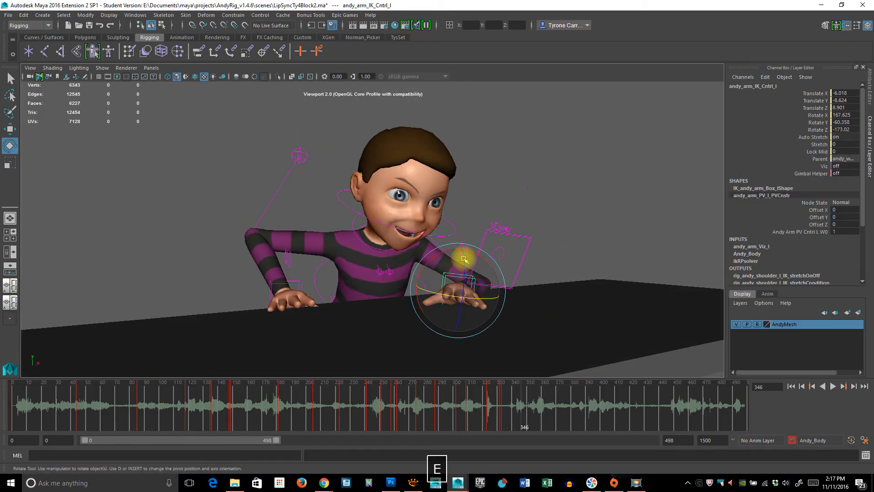
{"action": "left_click_drag", "start_coordinate": [476, 259], "coordinate": [568, 295]}
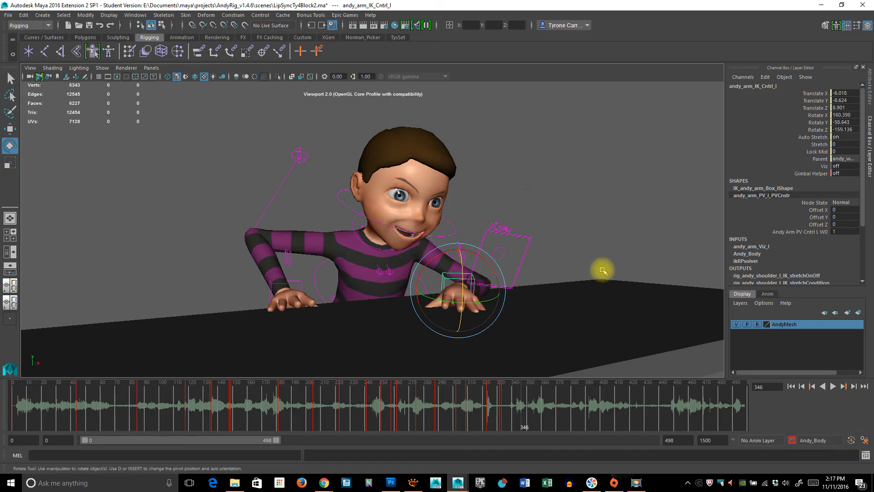
Step: Scrub the timeline around frame 346 and review how the body and hands move into the pose
{"action": "left_click_drag", "start_coordinate": [522, 410], "coordinate": [564, 404]}
{"action": "left_click_drag", "start_coordinate": [521, 319], "coordinate": [493, 347], "text": "alt"}
{"action": "left_click_drag", "start_coordinate": [504, 410], "coordinate": [522, 408]}
{"action": "left_click_drag", "start_coordinate": [313, 310], "coordinate": [367, 280], "text": "alt"}
{"action": "left_click_drag", "start_coordinate": [423, 292], "coordinate": [448, 289], "text": "alt"}
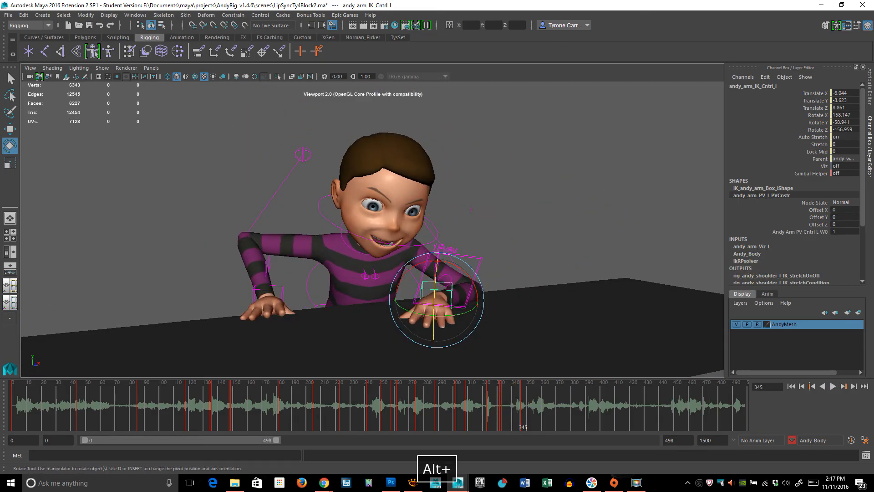